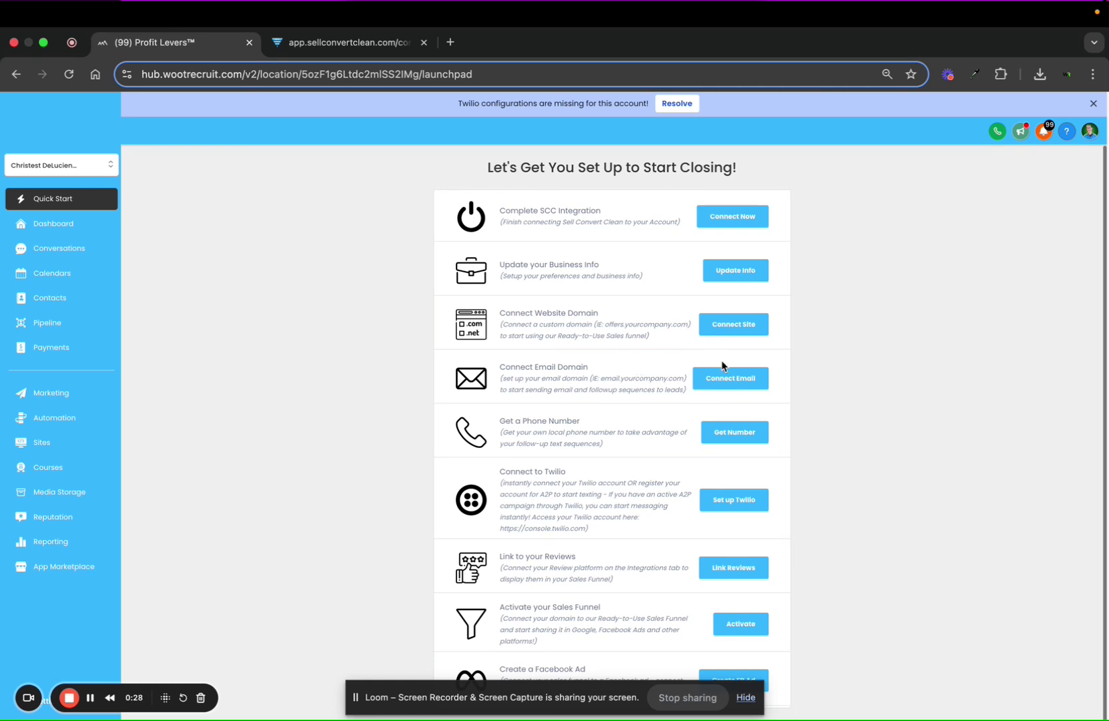
Open the form for adding a dedicated sending domain in the email services settings, dismissing the deliverability notification.
left_click(723, 387)
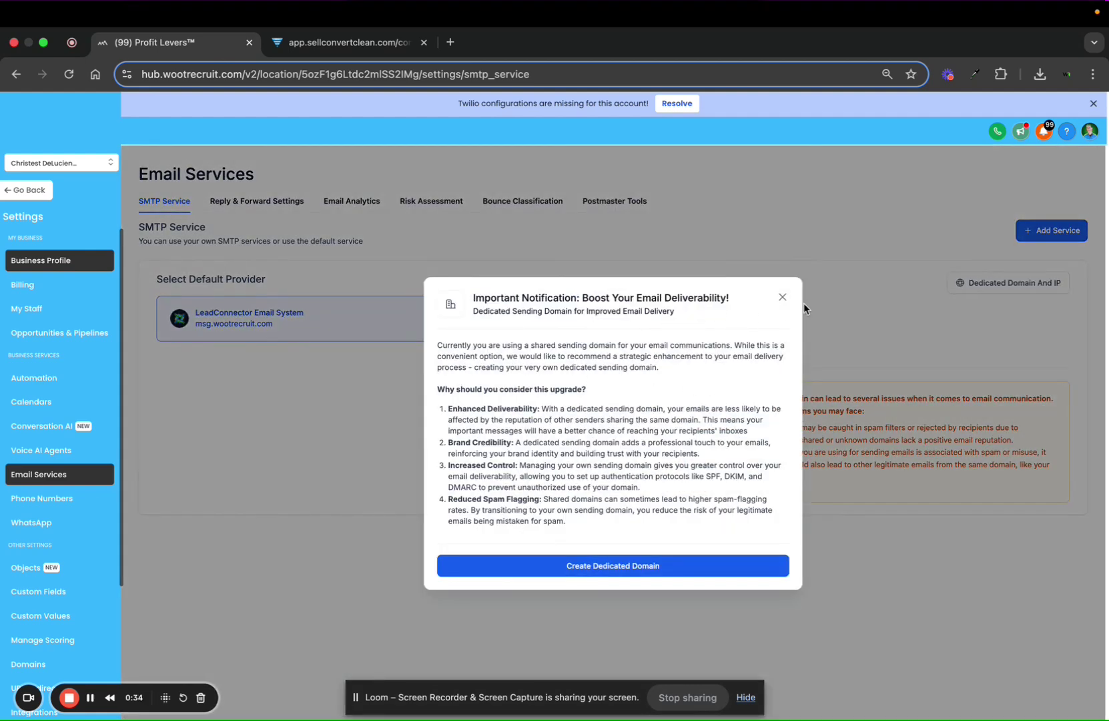
left_click(785, 302)
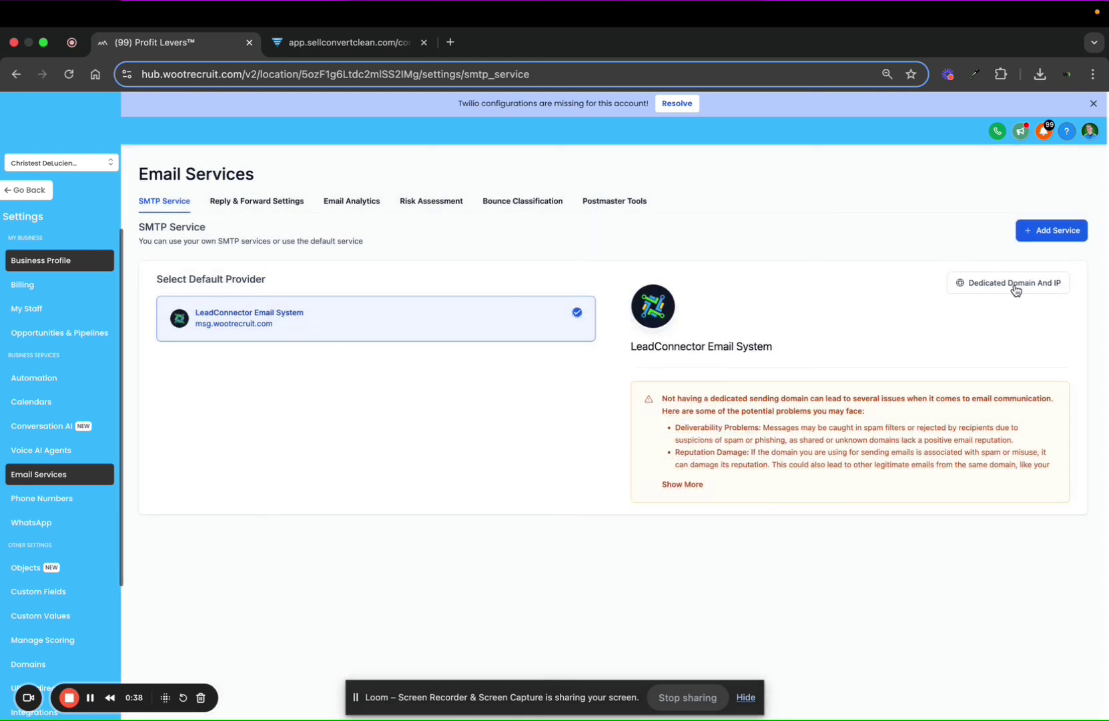
left_click(977, 289)
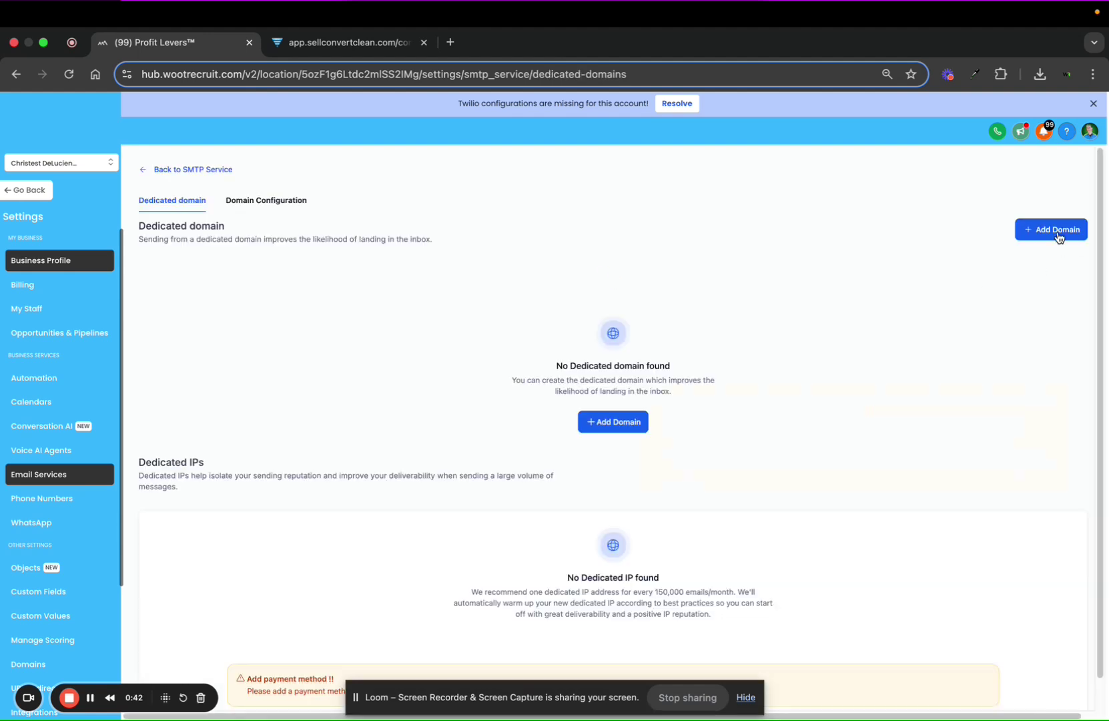
left_click(1059, 235)
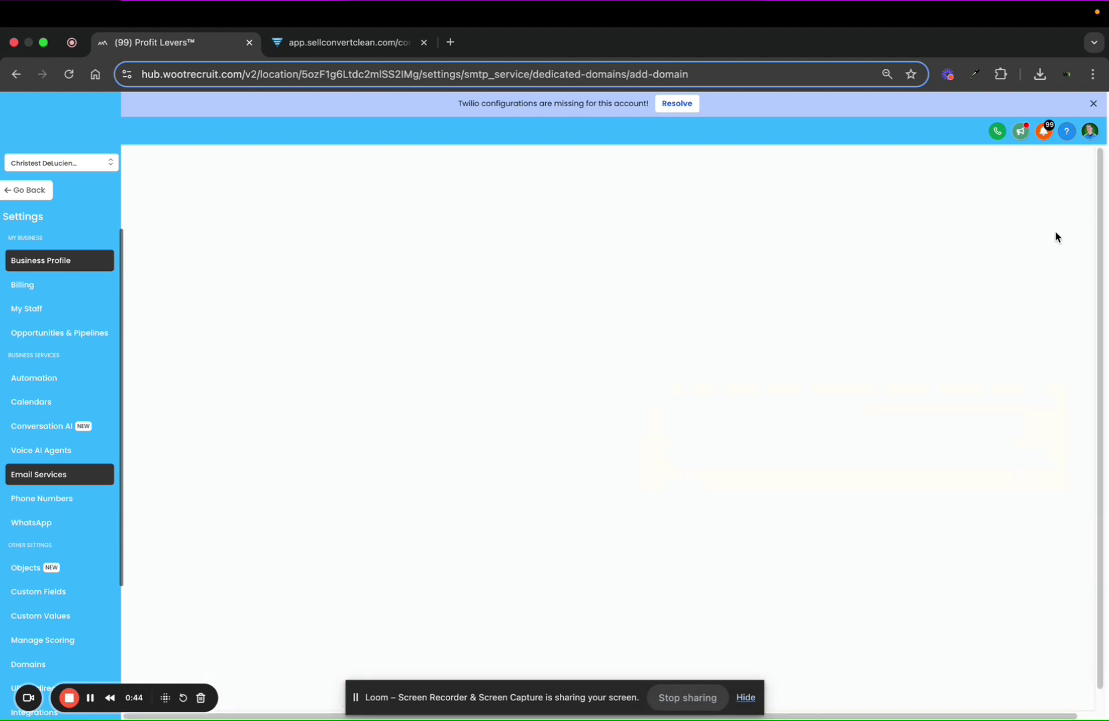
Enter email.yourcompany.com as the name of the new dedicated domain.
left_click(244, 283)
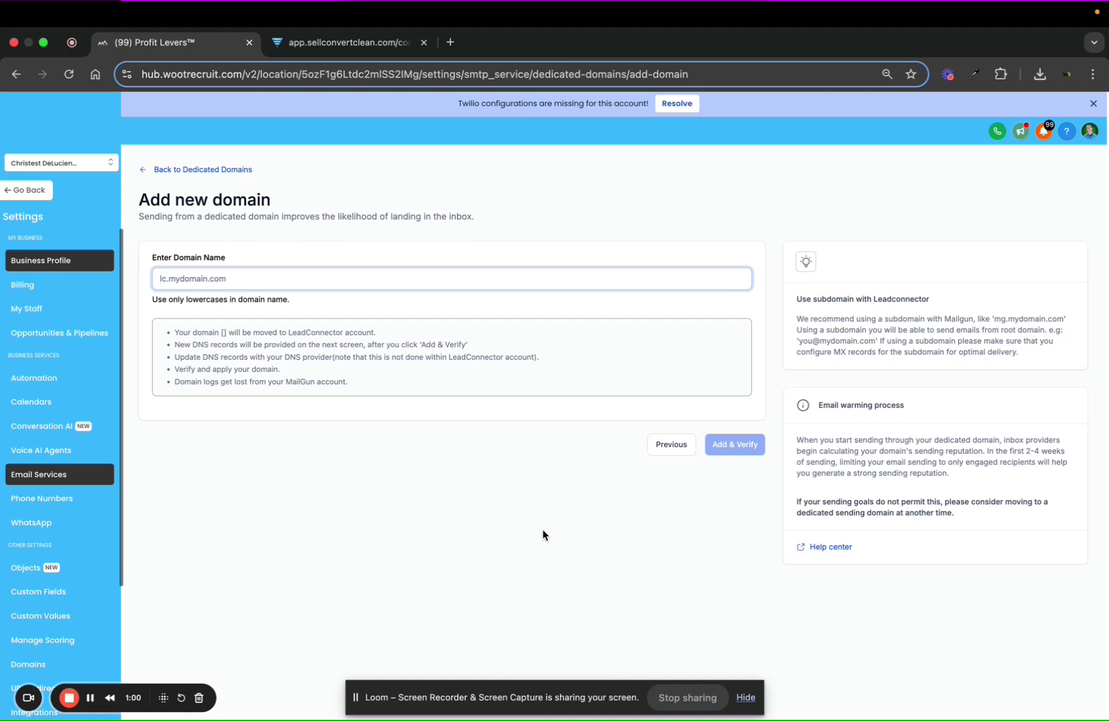
type("email")
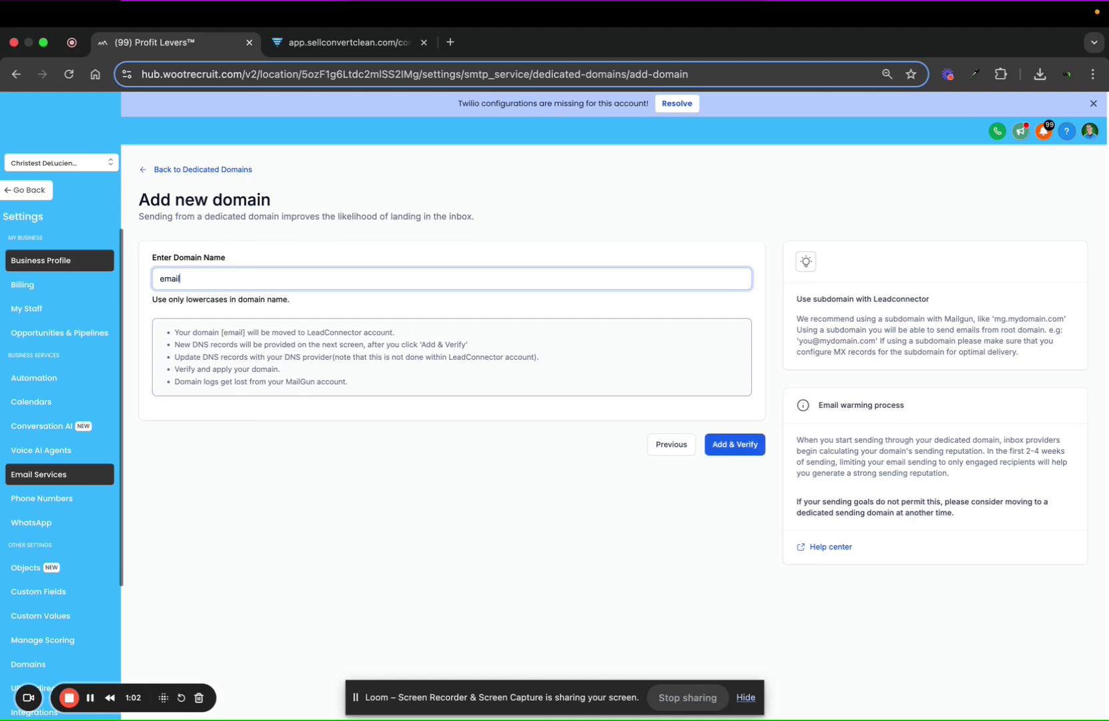
type(".yourcompany.com")
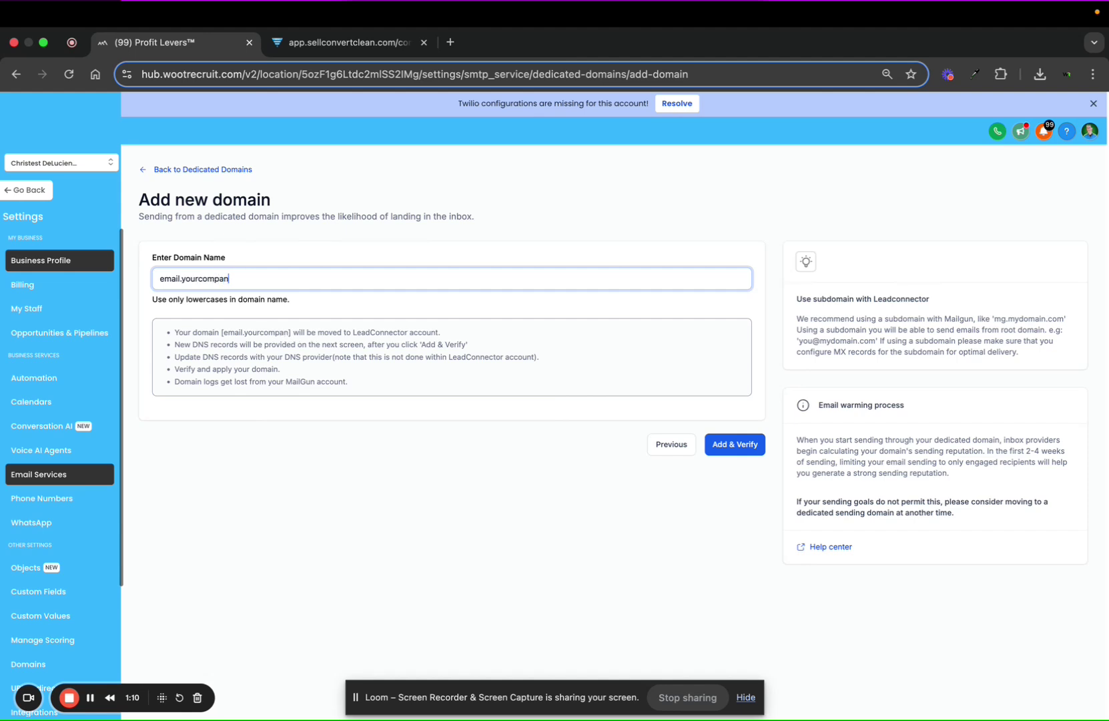
Try msg2 as the subdomain prefix in the domain name and restore it to email.
double_click(170, 279)
type("msg2")
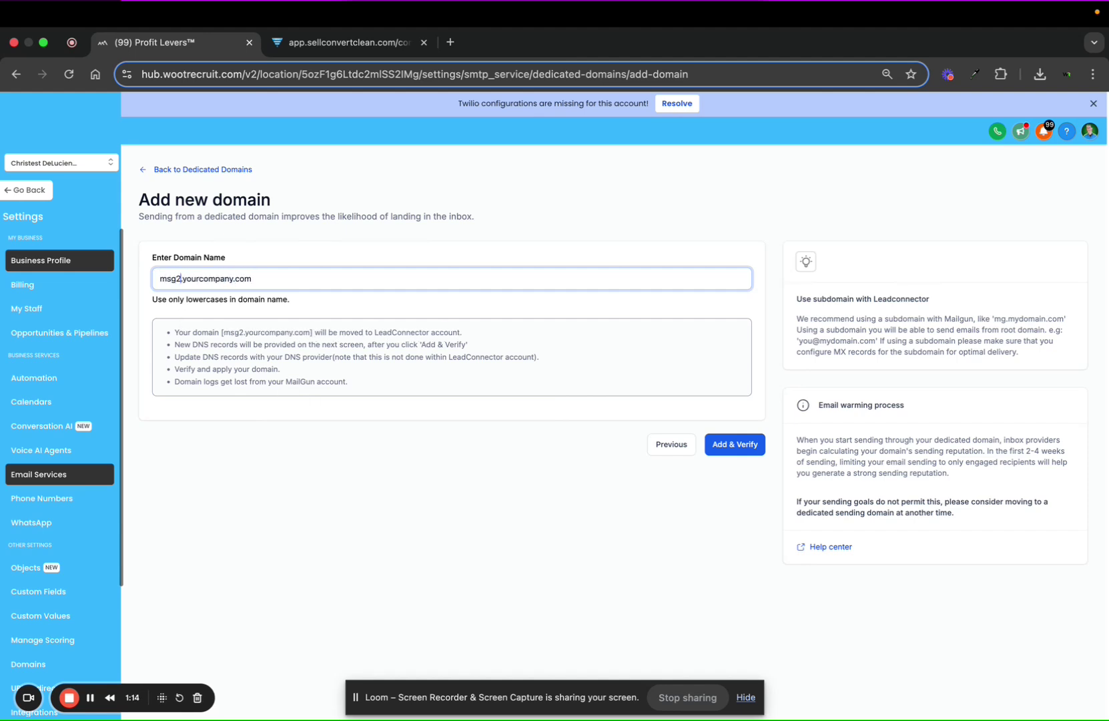
key("BackSpace")
key("BackSpace")
key("BackSpace")
key("BackSpace")
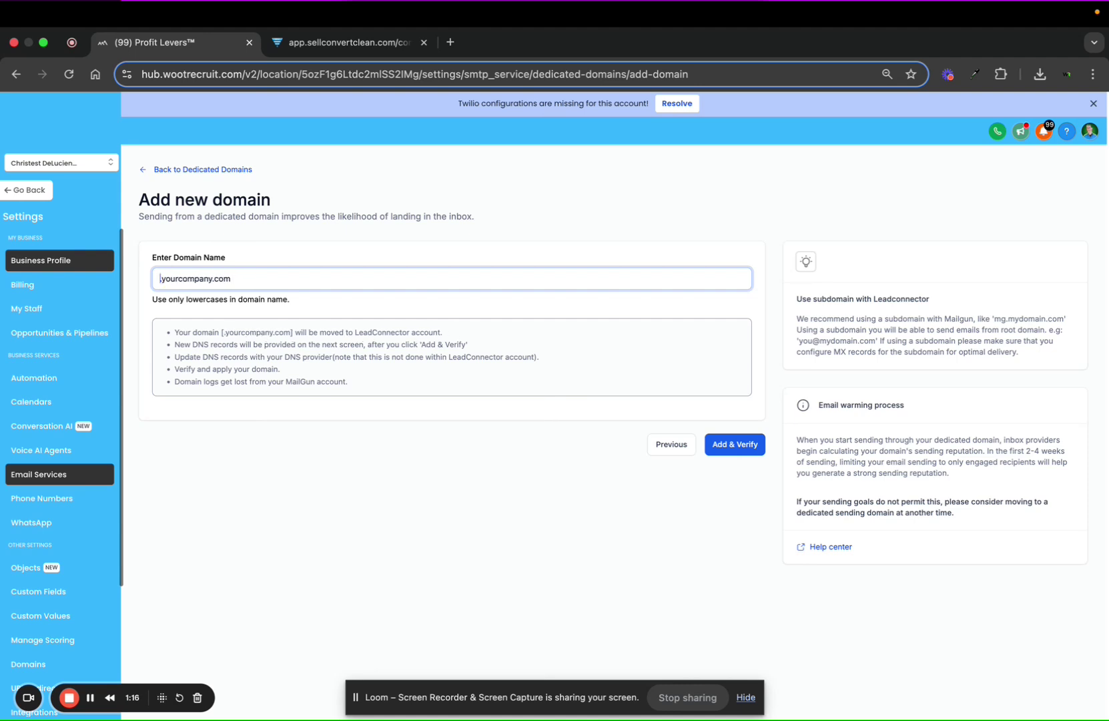
type("email")
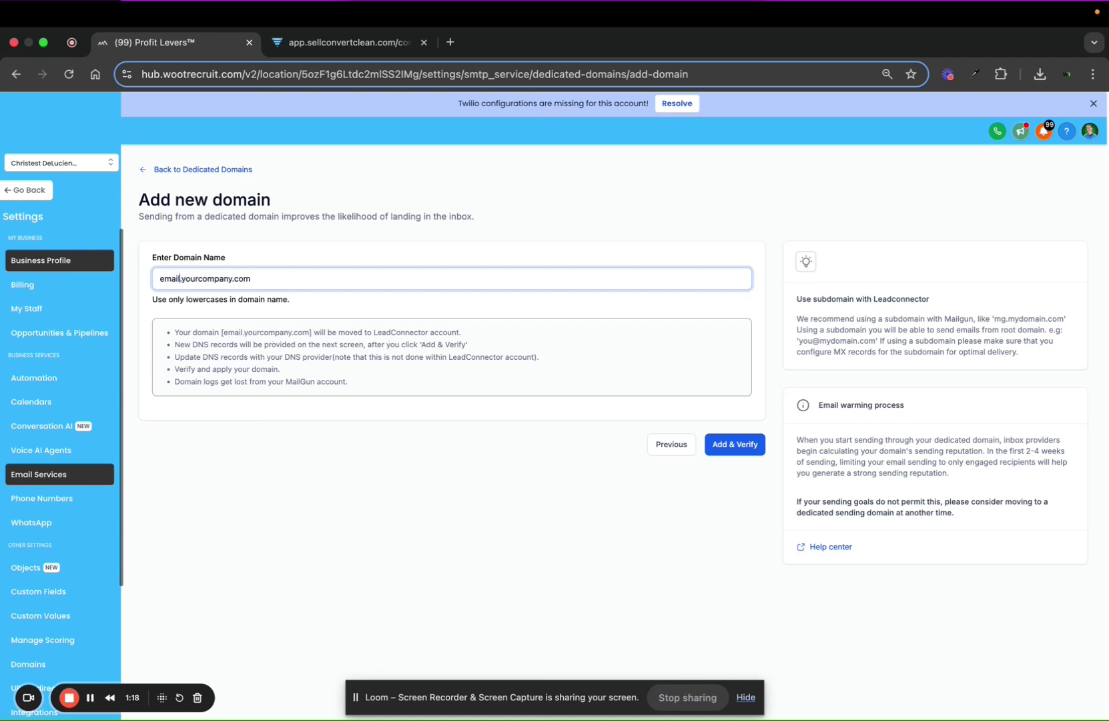
Try mail as the subdomain prefix of yourcompany.com and change it back to email.
key("BackSpace")
key("BackSpace")
key("BackSpace")
key("BackSpace")
key("BackSpace")
type("mail")
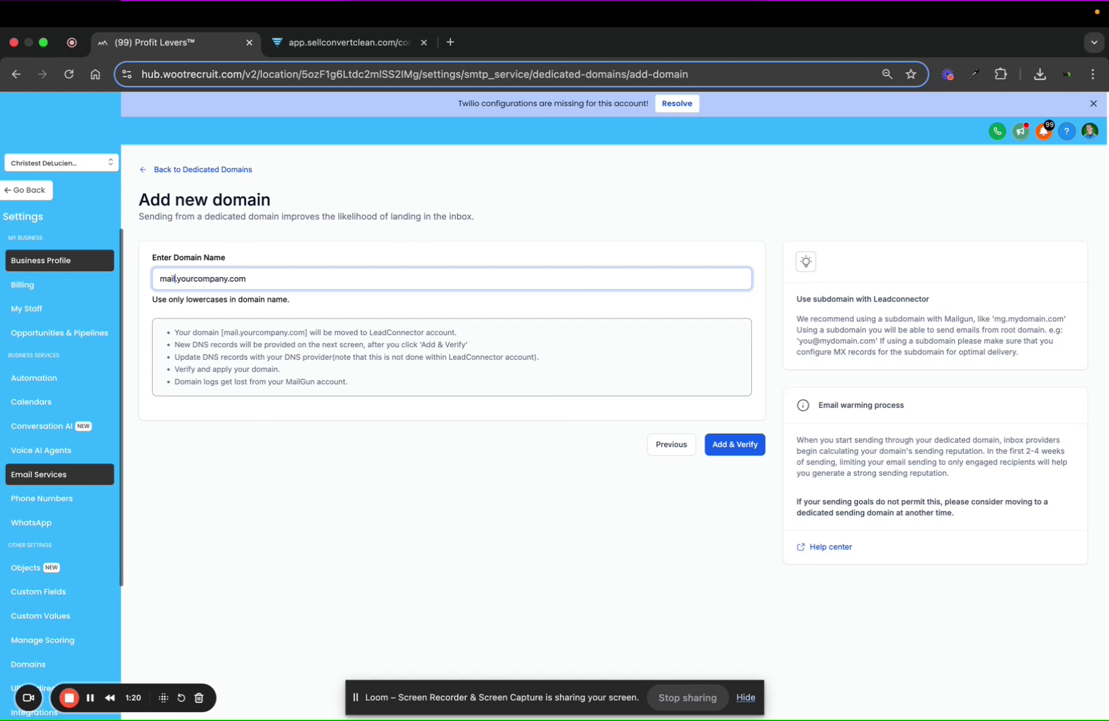
key("BackSpace")
key("BackSpace")
key("BackSpace")
key("BackSpace")
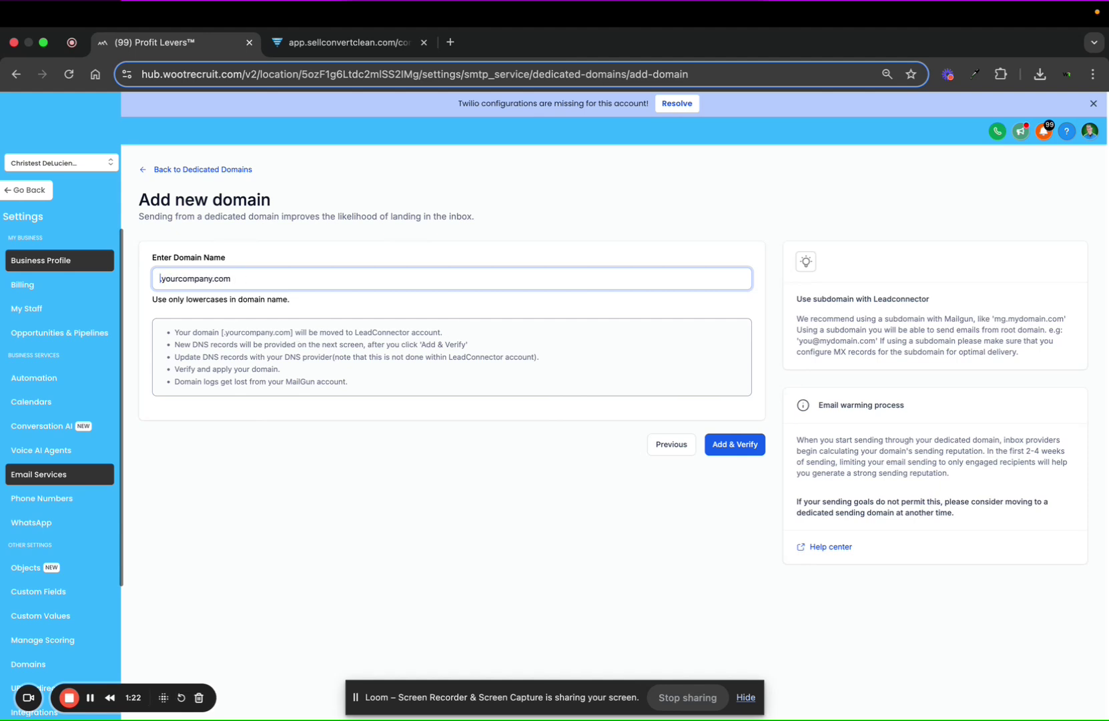
type("email")
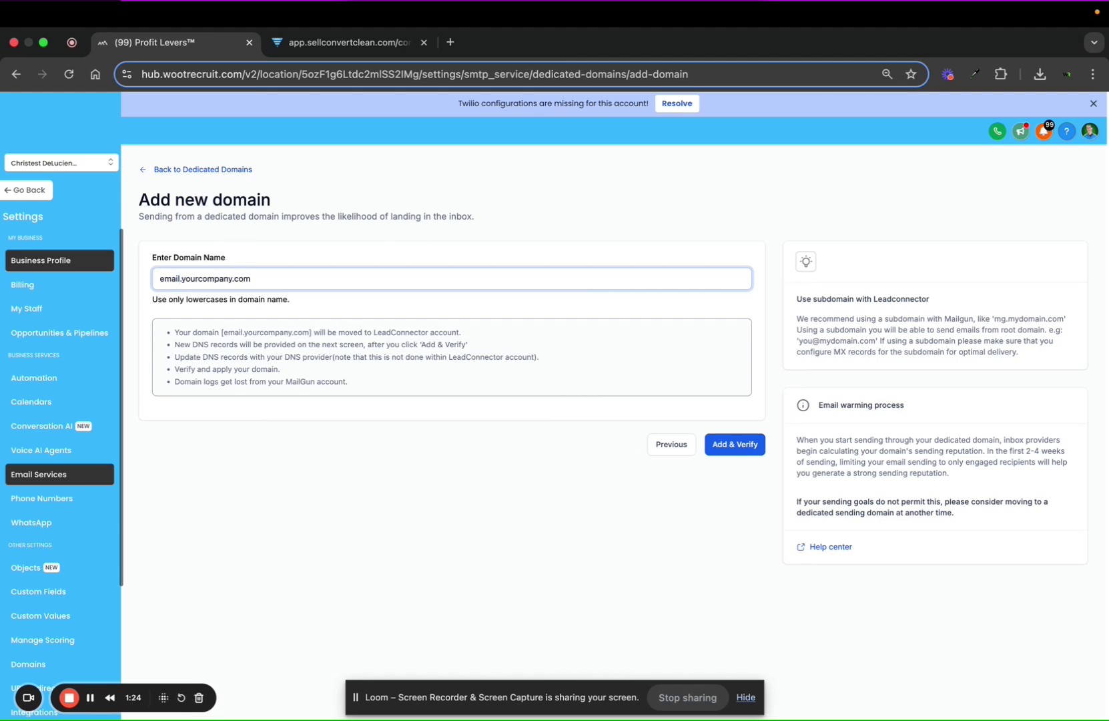
Try to add and verify email.yourcompany.com, dismiss the domain warning, and return to the dedicated domains list.
left_click(406, 302)
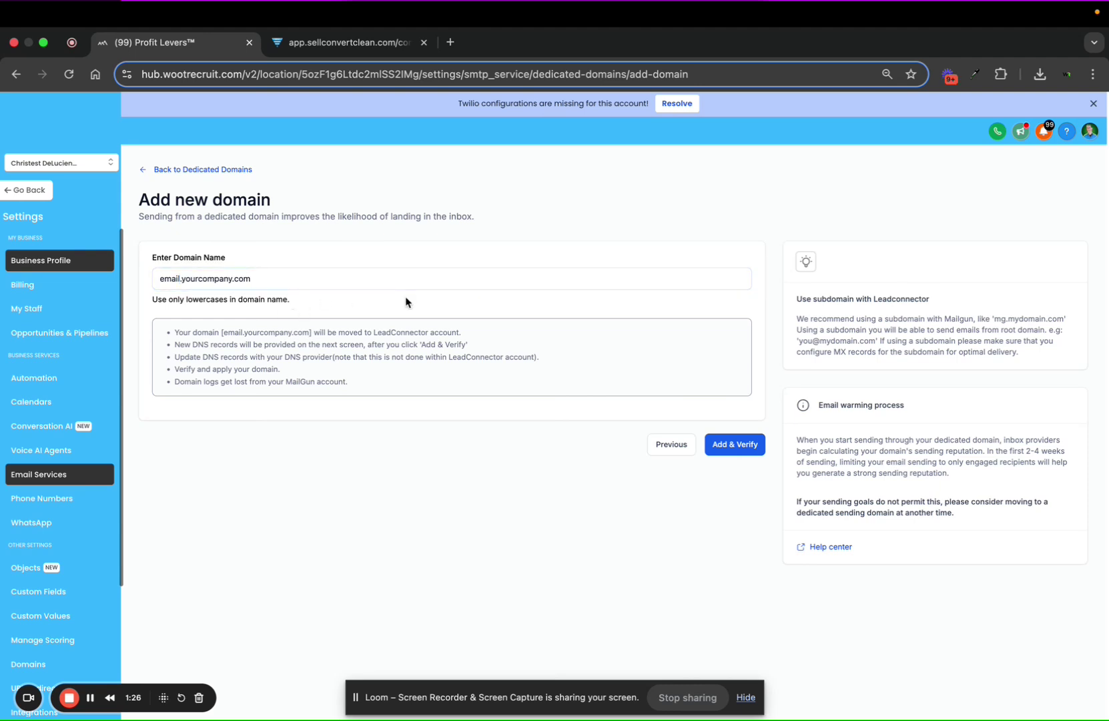
left_click(735, 453)
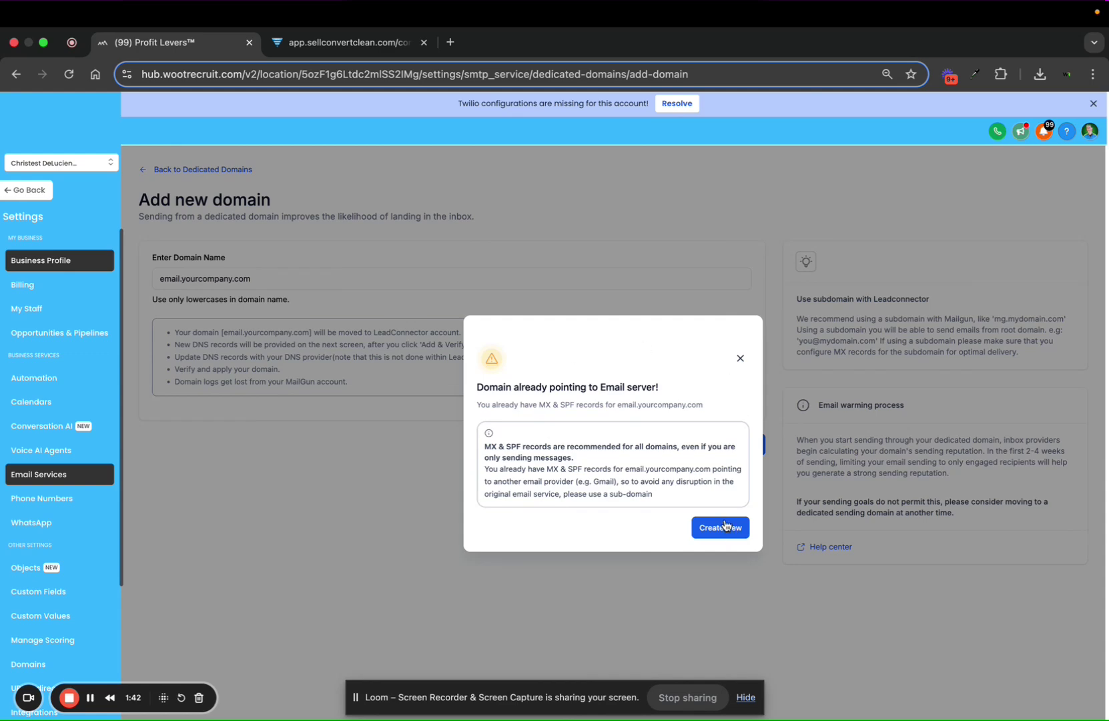
left_click(726, 529)
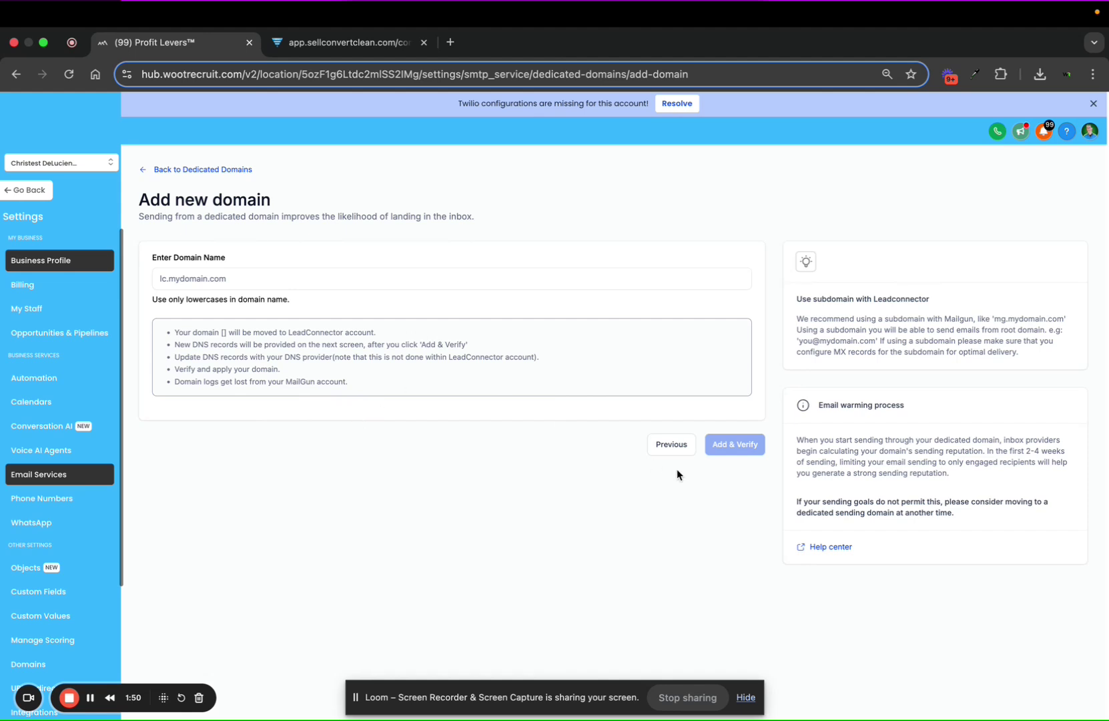
left_click(158, 170)
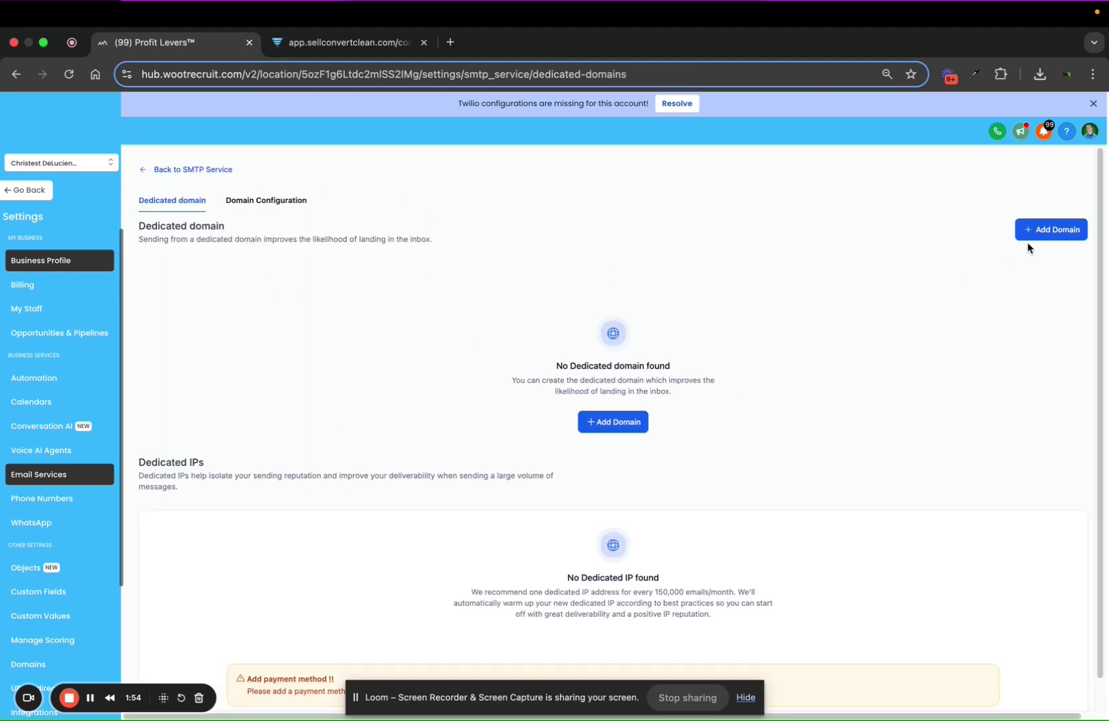
Add email2.sellconvertclean.com as a new dedicated domain and submit it for verification.
left_click(1041, 230)
left_click(224, 279)
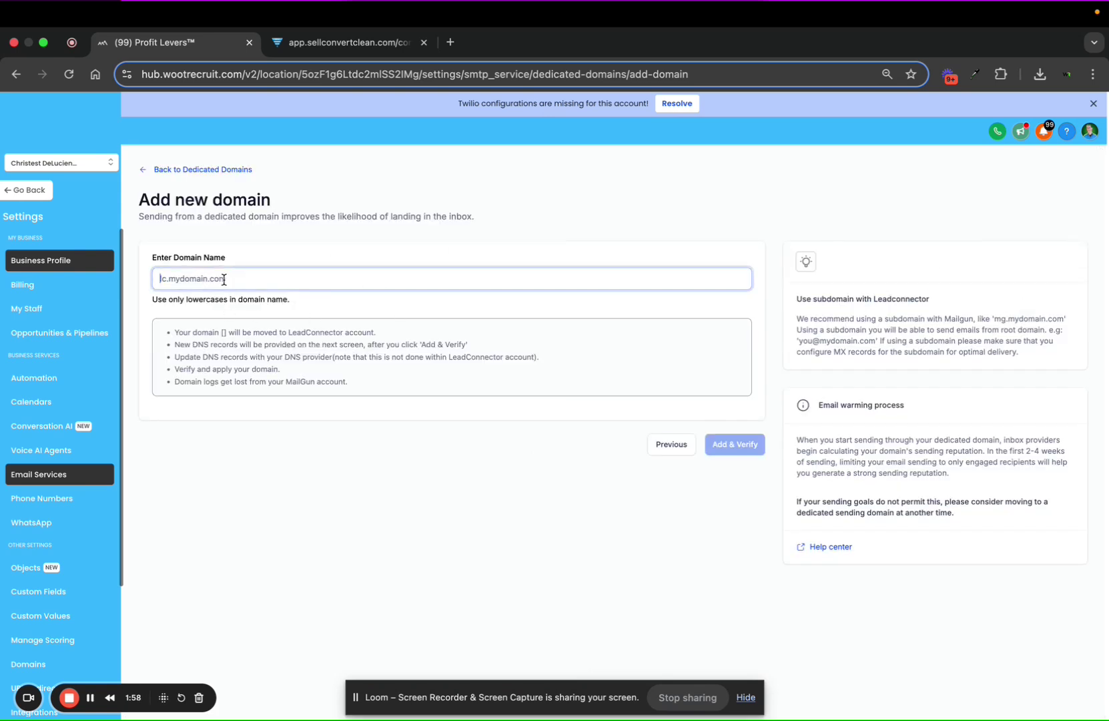
type("email")
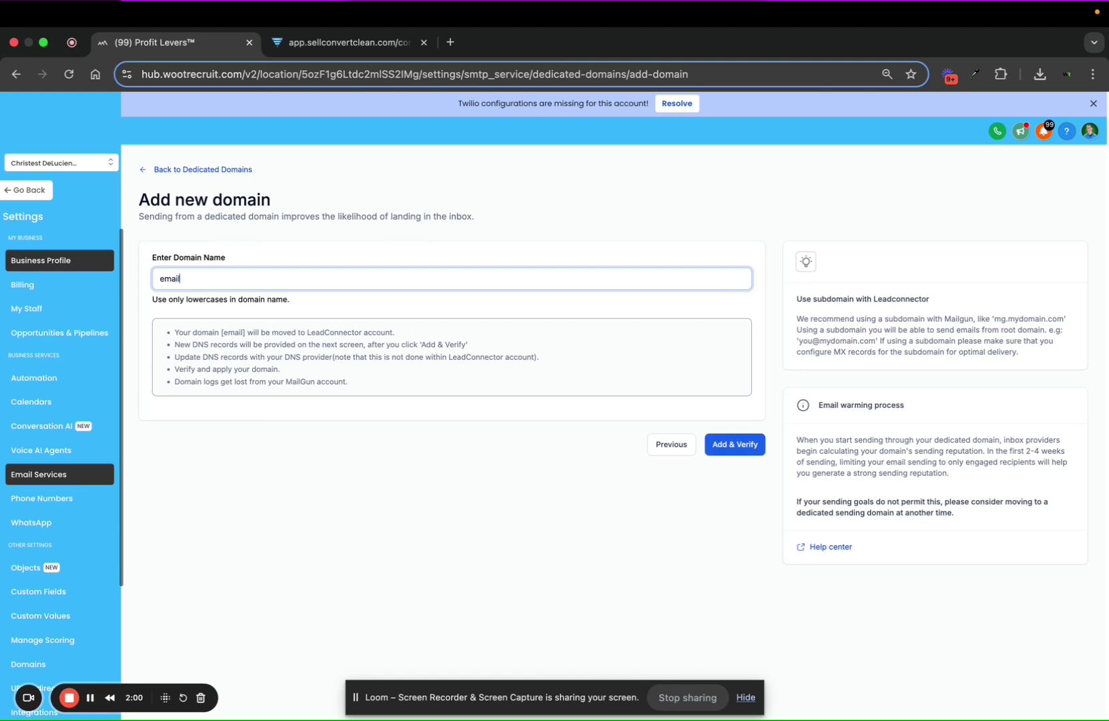
type("2.sellcon")
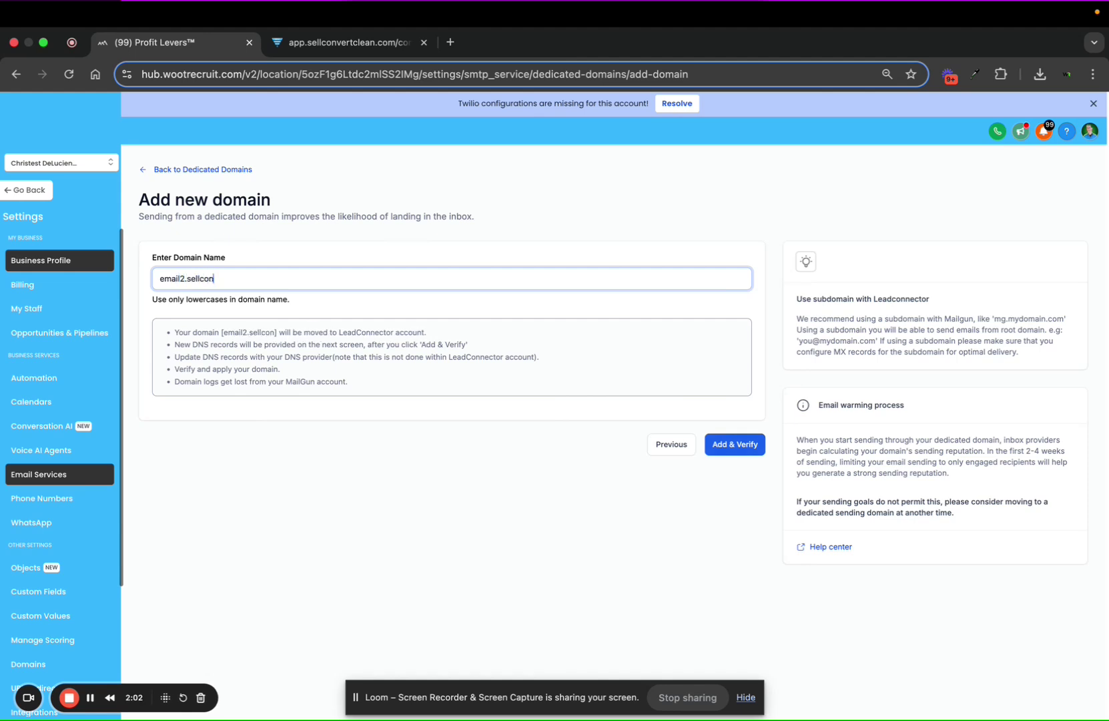
type("vertcl")
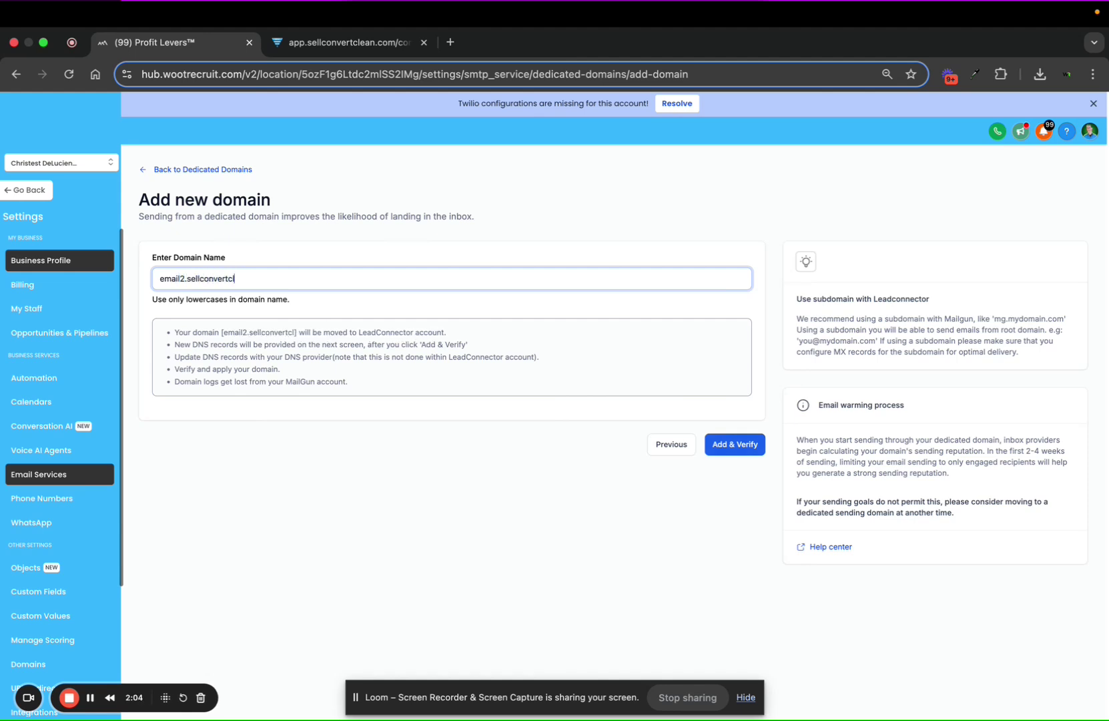
type("ean.com")
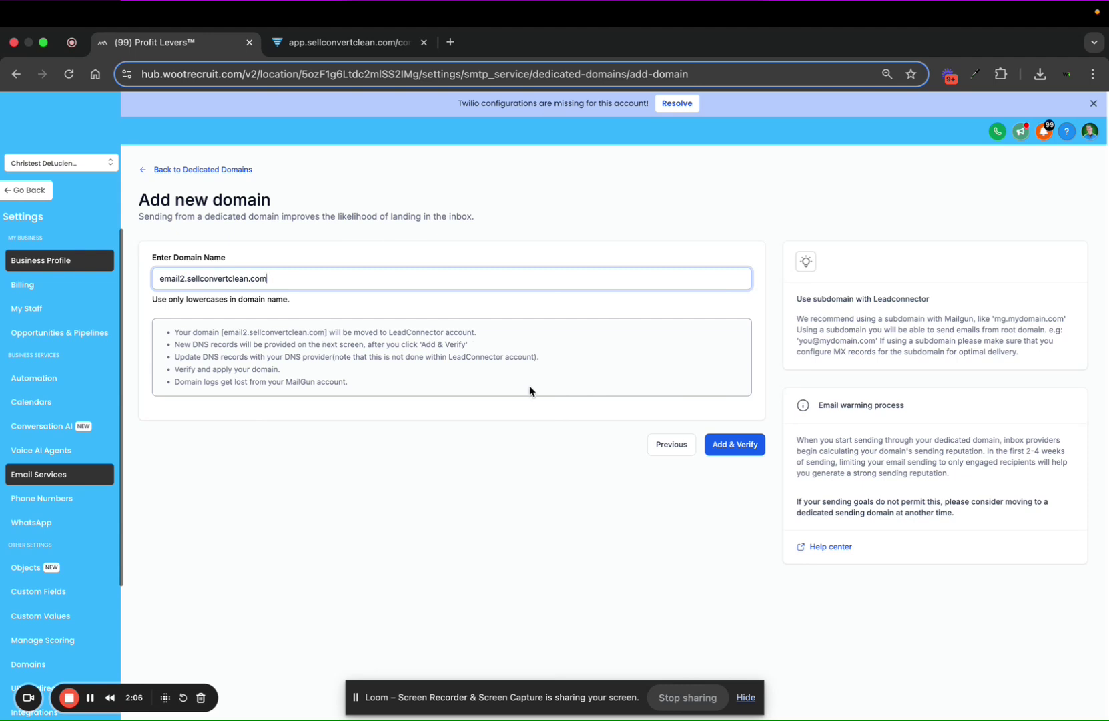
left_click(746, 446)
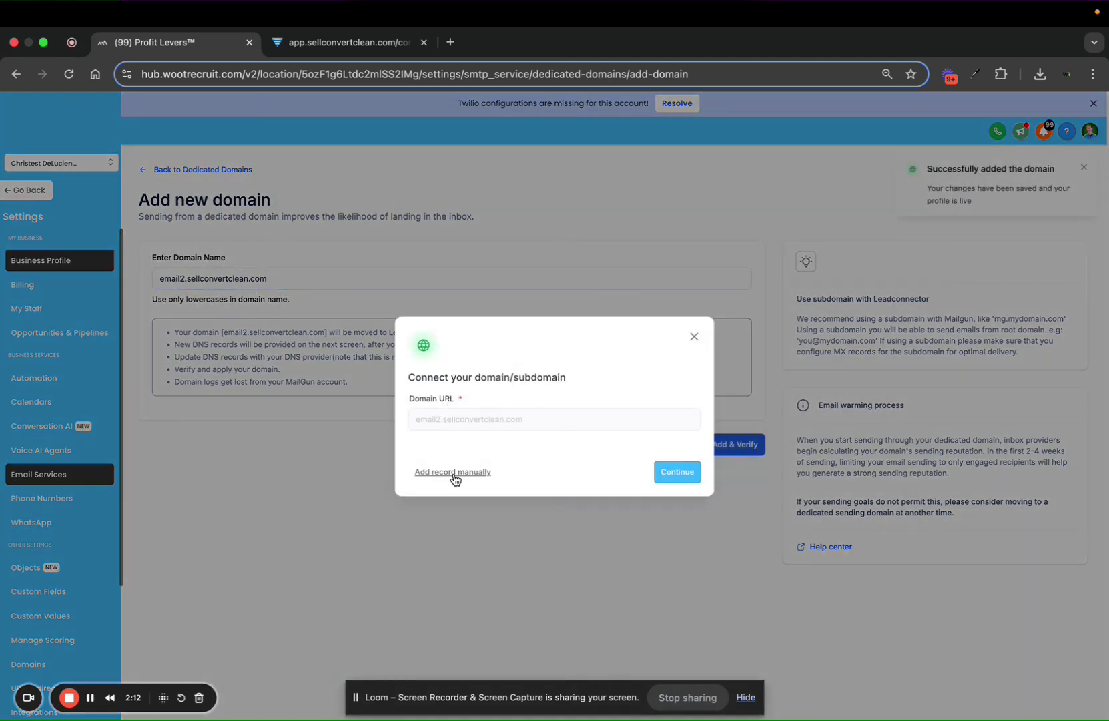
Choose manual DNS record setup for email2.sellconvertclean.com and proceed to the record verification page.
left_click(453, 472)
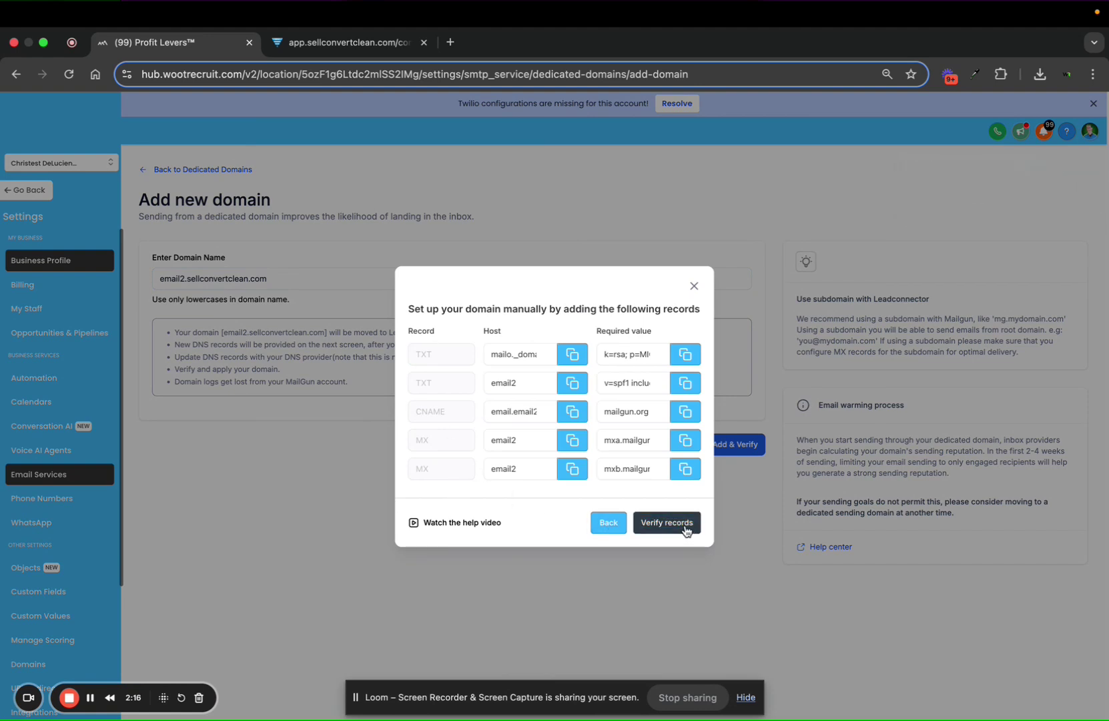
left_click(651, 524)
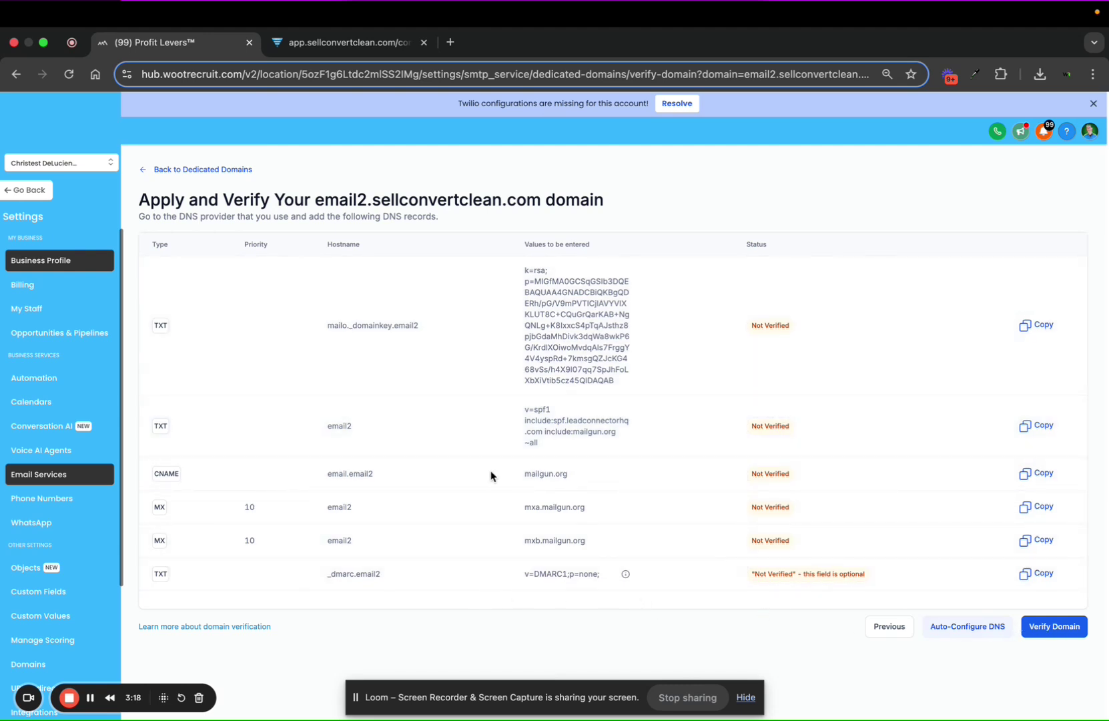
left_click_drag(315, 201, 538, 198)
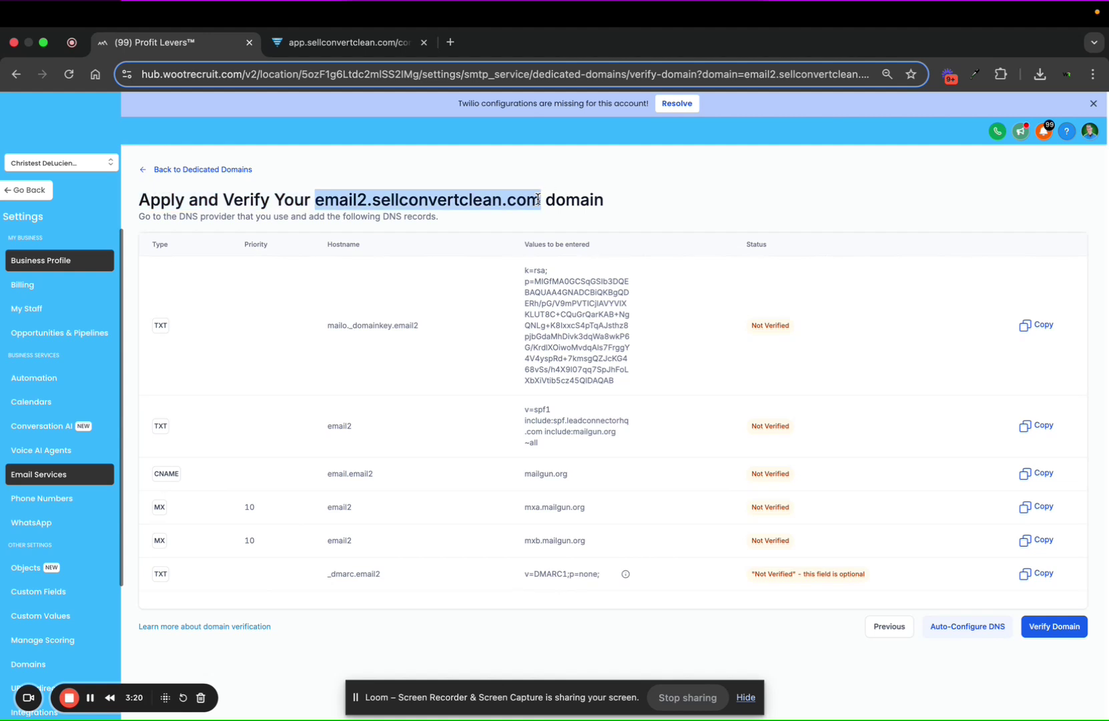
left_click(724, 193)
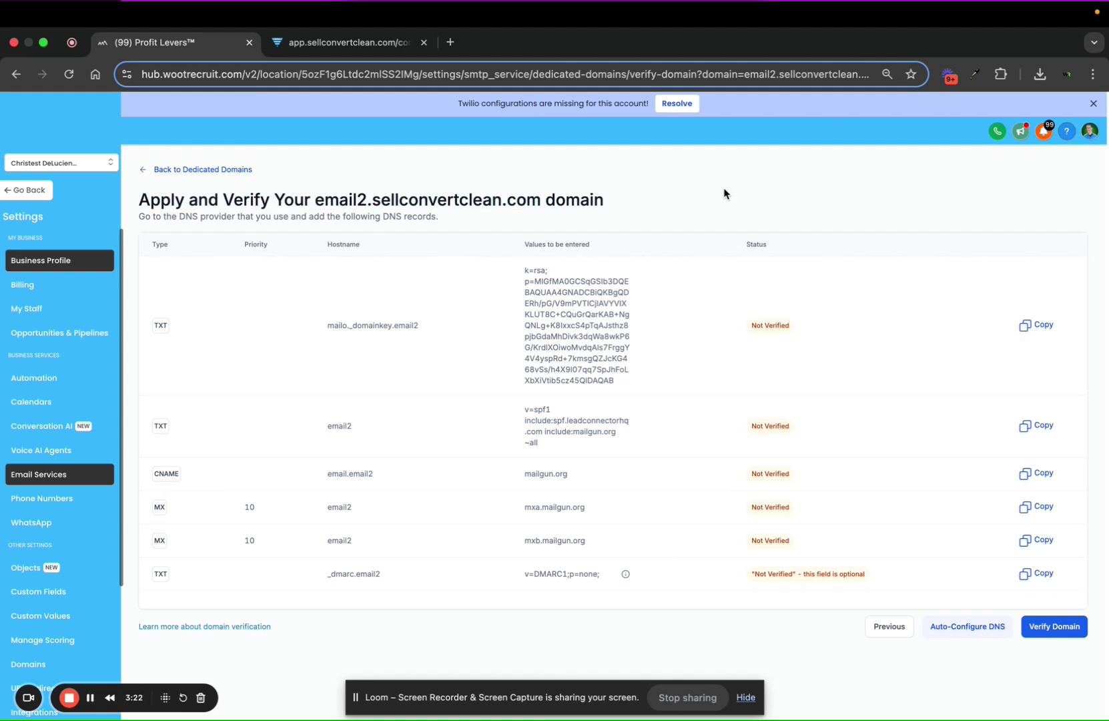